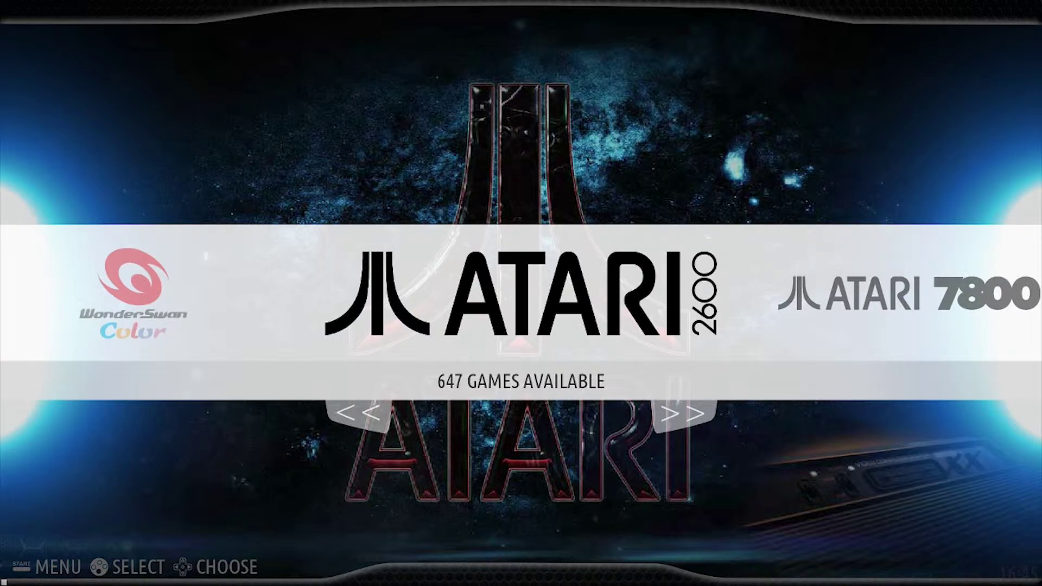
From the main menu, go into Network Settings and open the WiFi SSID editor showing EE-BrightBox-xtycmt
key(Return)
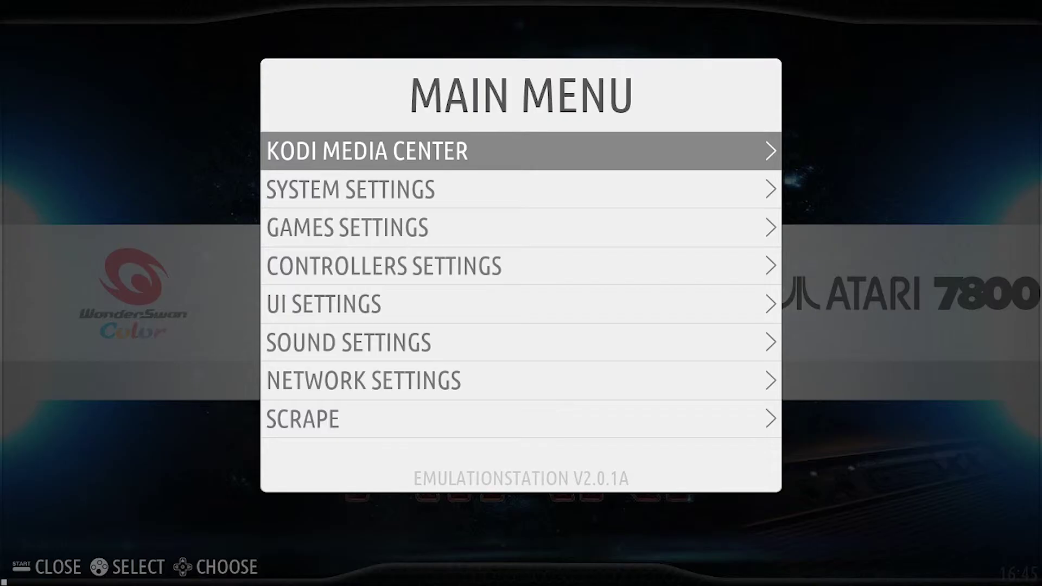
key(Down)
key(Down)
key(Down)
key(Down)
key(Down)
key(Down)
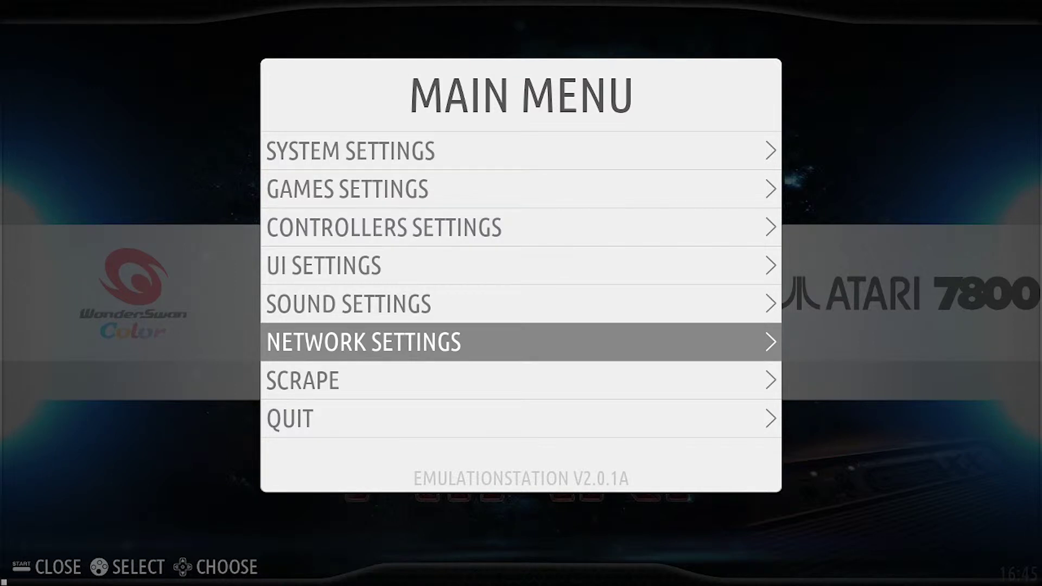
key(Return)
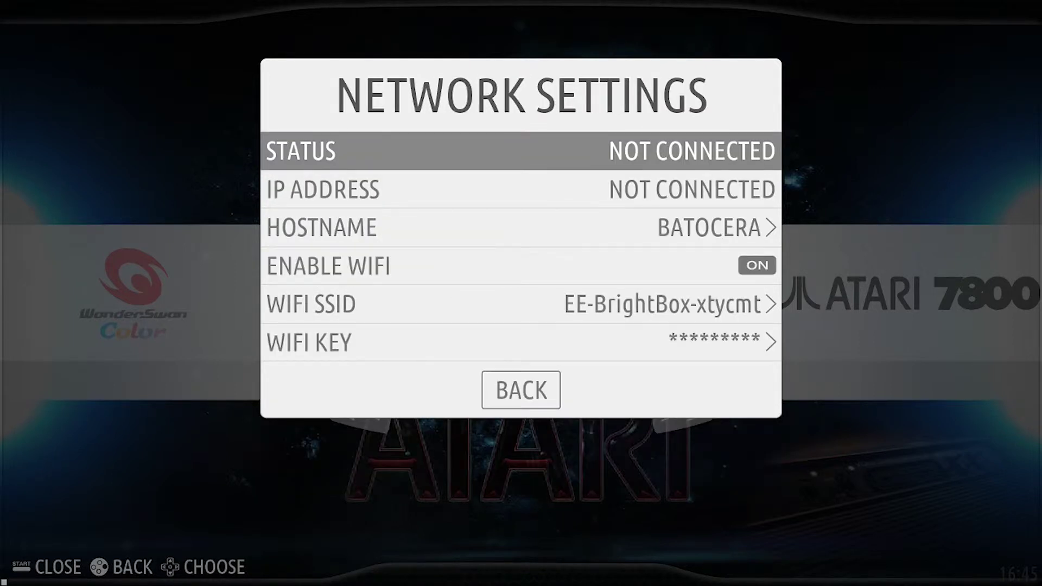
key(Down)
key(Down)
key(Down)
key(Down)
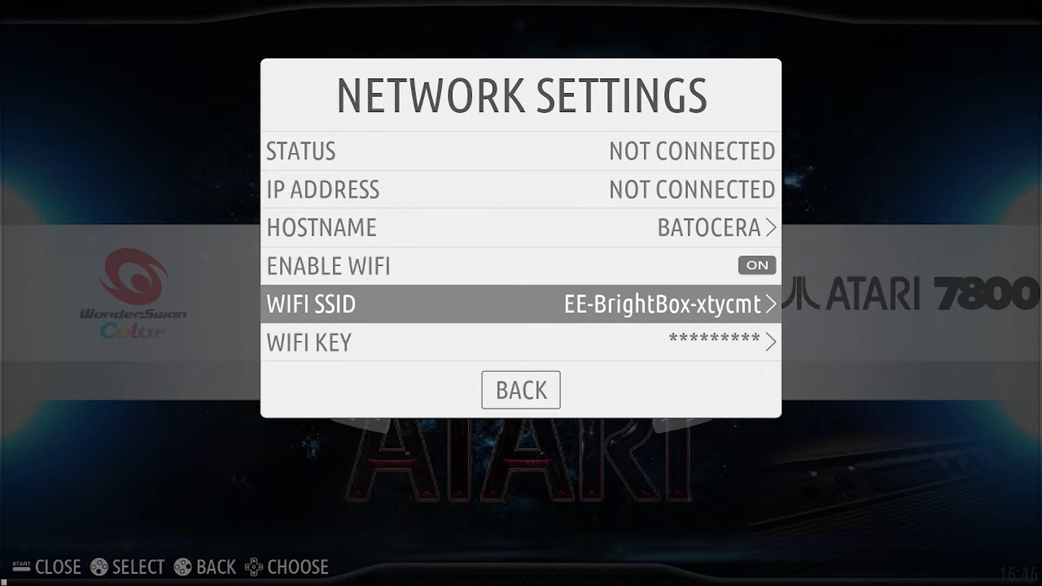
key(Return)
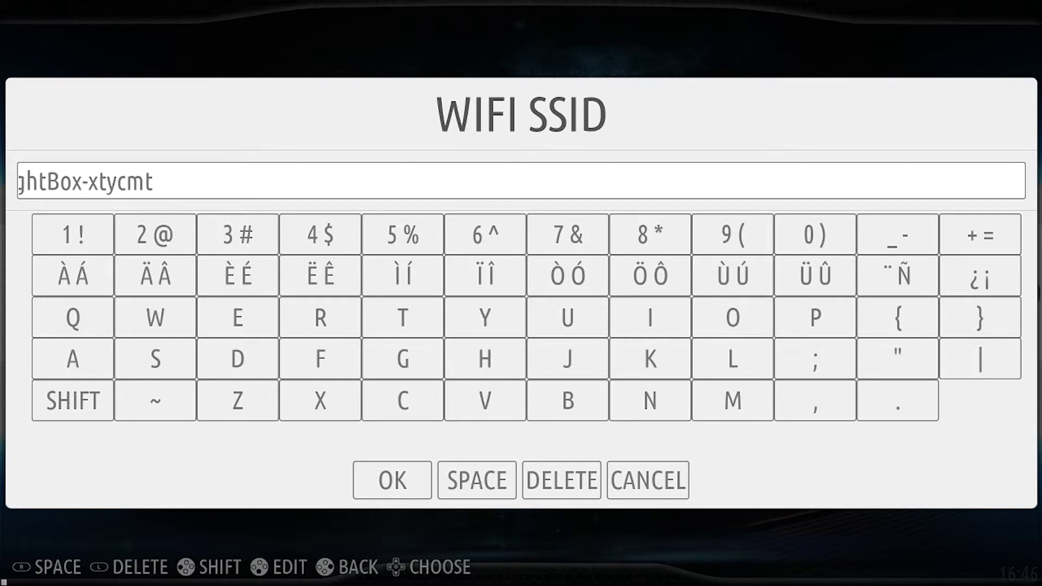
Replace the old WiFi SSID with EE-Hub-O6z8 and confirm it with OK
key(Return)
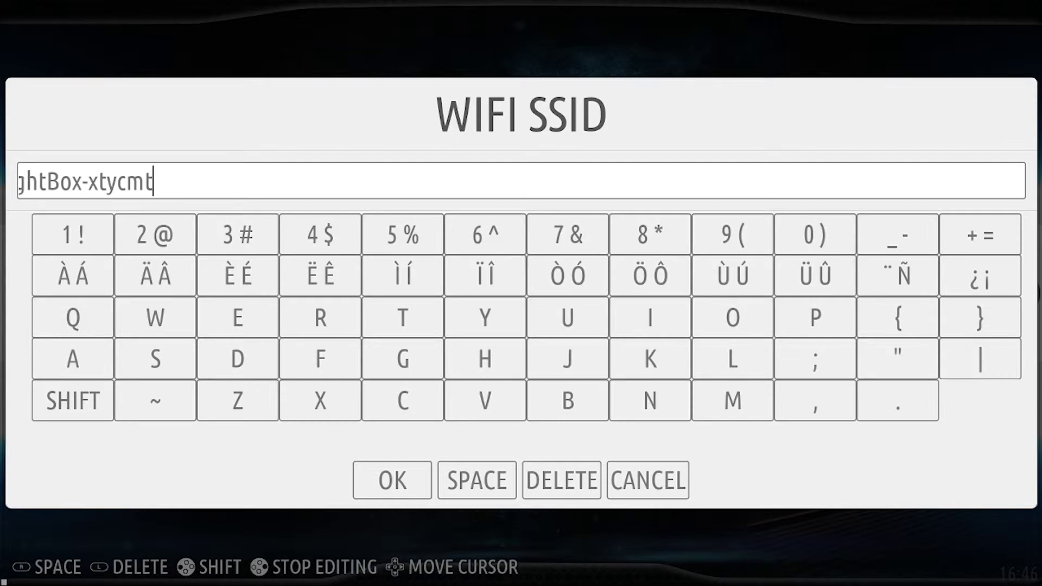
key(BackSpace)
key(BackSpace)
key(BackSpace)
key(BackSpace)
key(BackSpace)
key(BackSpace)
key(BackSpace)
key(BackSpace)
key(BackSpace)
key(BackSpace)
key(BackSpace)
key(BackSpace)
key(BackSpace)
key(BackSpace)
key(BackSpace)
key(BackSpace)
key(BackSpace)
key(BackSpace)
key(BackSpace)
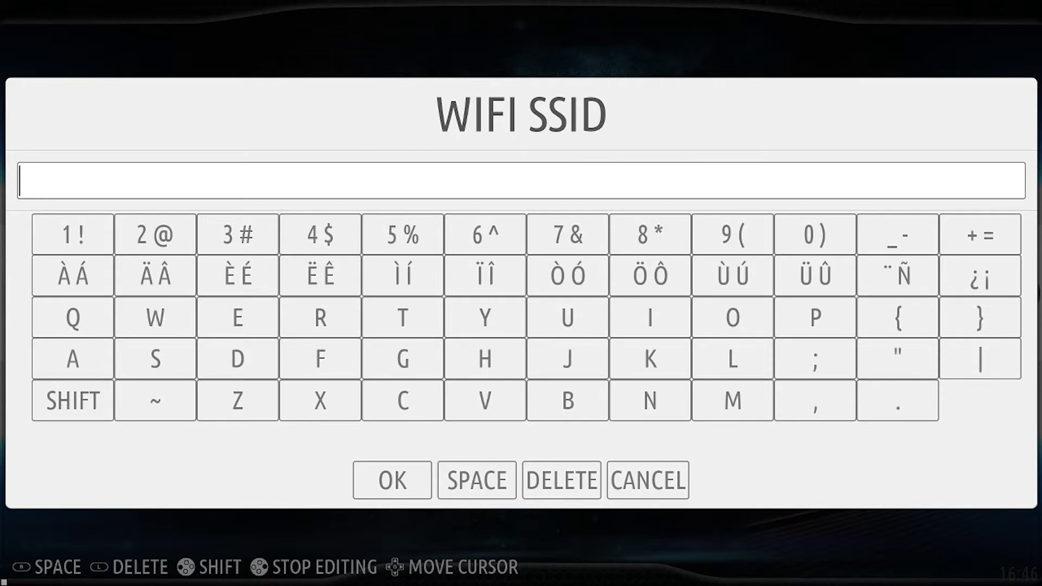
text(EE-Hu)
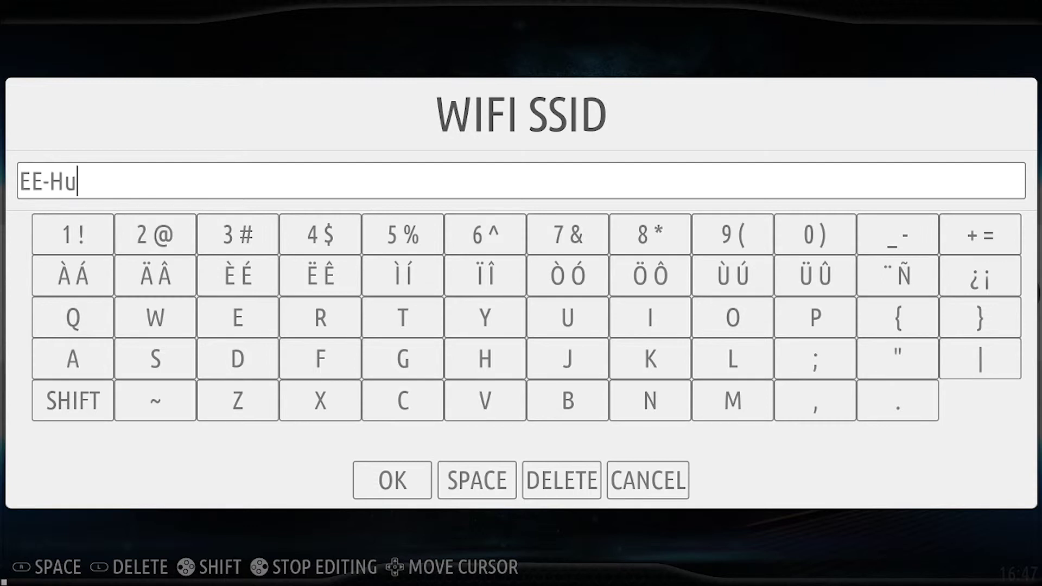
text(b-O6z)
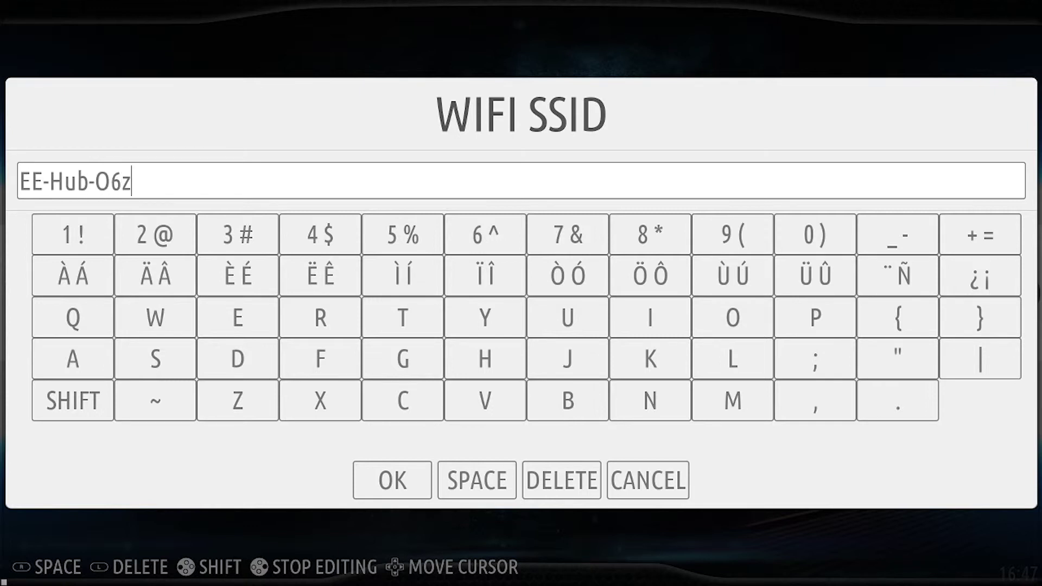
text(8)
key(Escape)
key(Down)
key(Down)
key(Down)
key(Down)
key(Down)
key(Down)
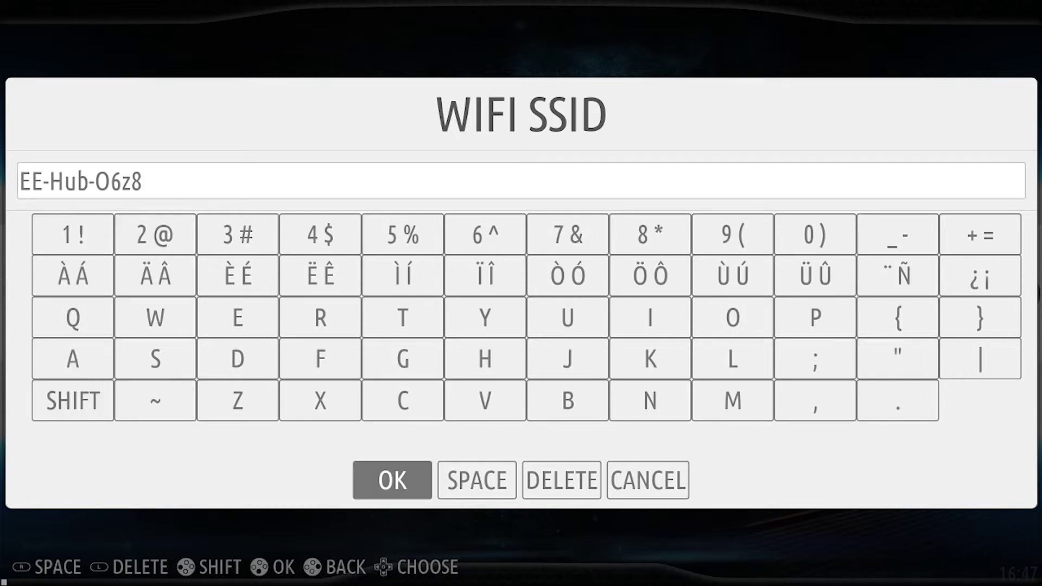
key(Return)
key(Down)
Erase the old WiFi key, enter the new network password, and confirm it with OK
key(Return)
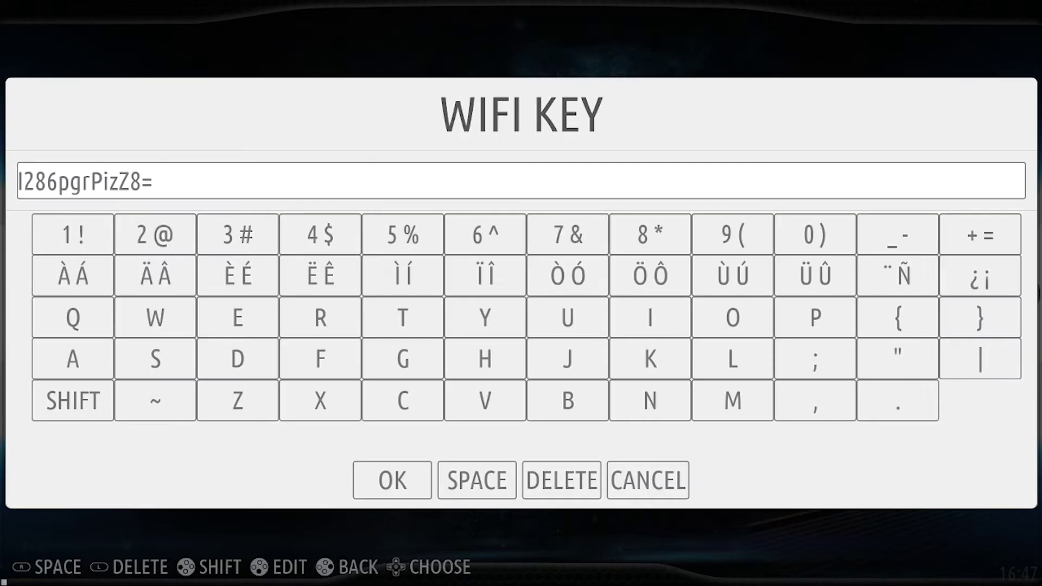
key(Return)
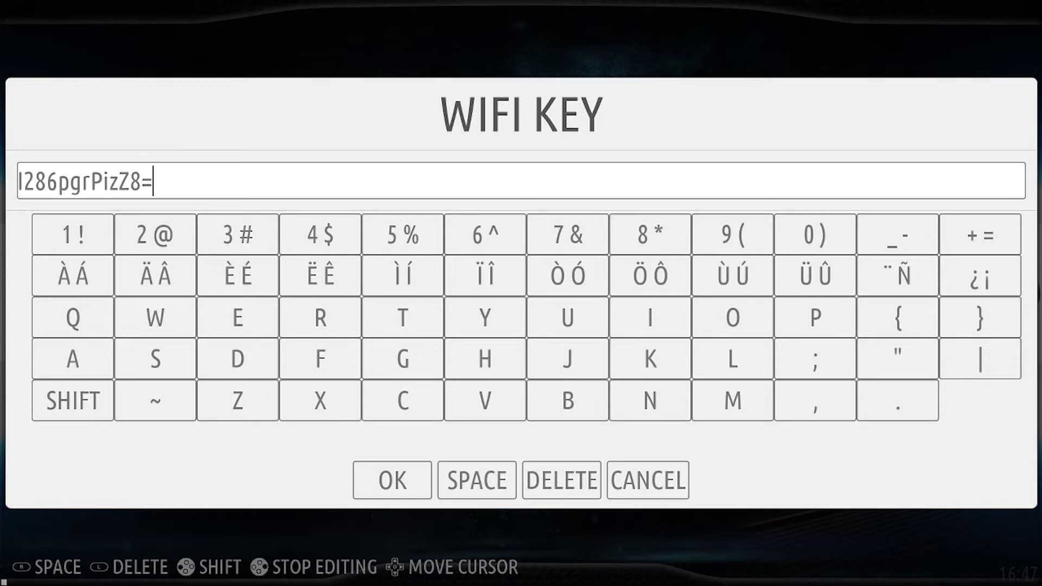
key(BackSpace)
key(BackSpace)
key(BackSpace)
key(BackSpace)
key(BackSpace)
key(BackSpace)
key(BackSpace)
key(BackSpace)
key(BackSpace)
key(BackSpace)
key(BackSpace)
key(BackSpace)
key(BackSpace)
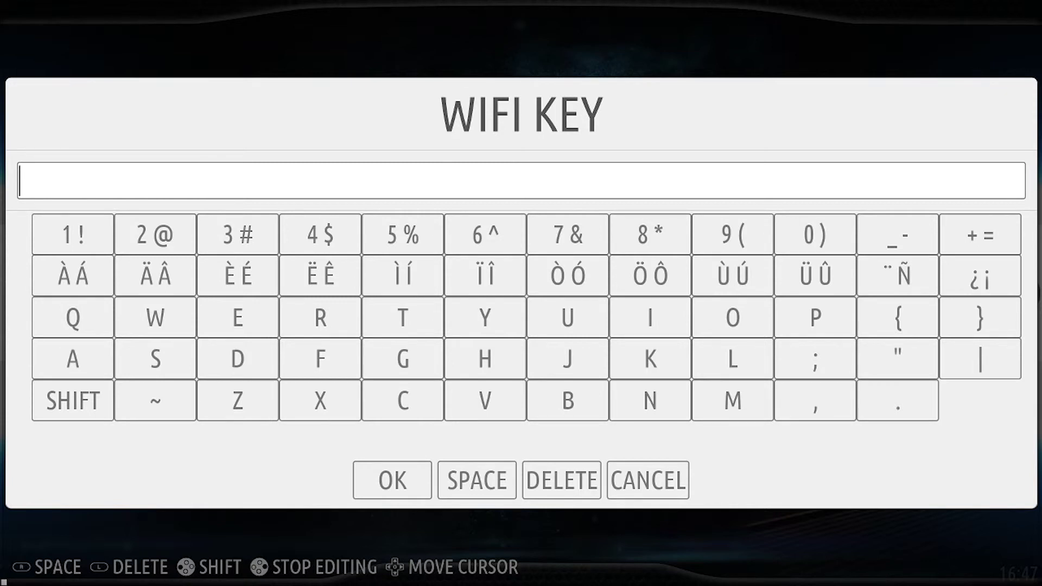
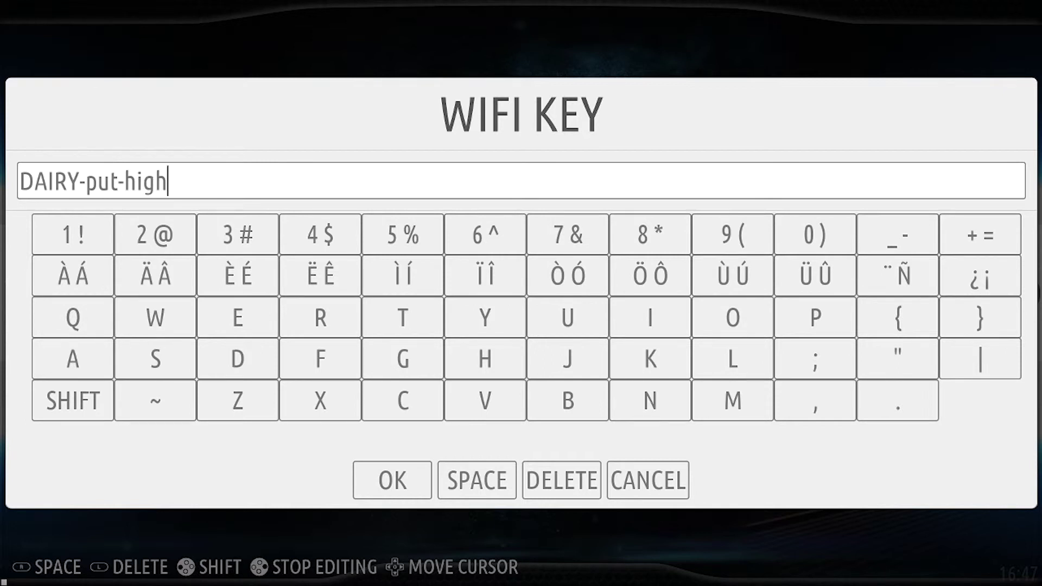
key(Down)
key(Down)
key(Down)
key(Down)
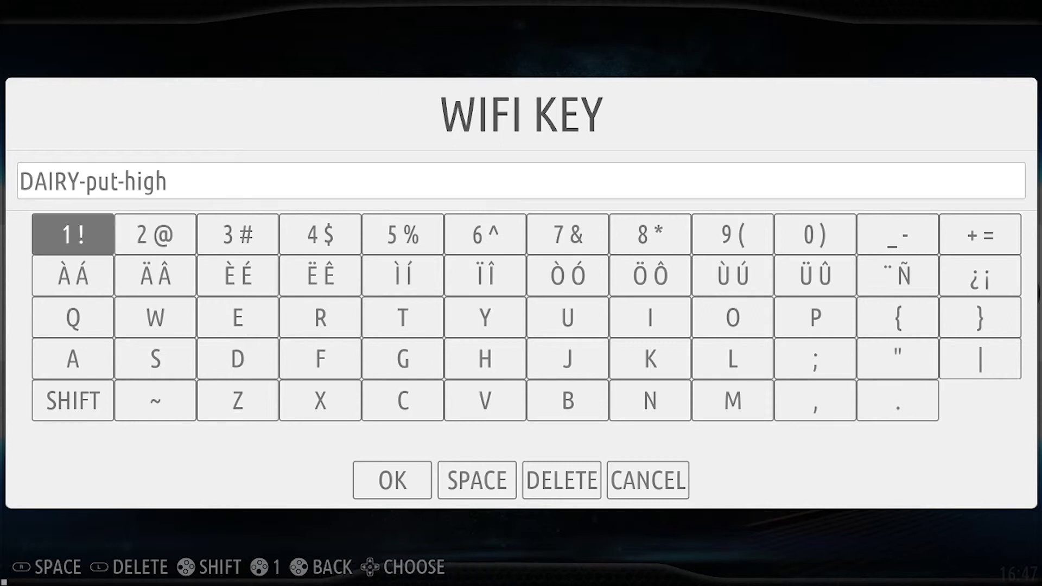
key(Down)
key(Down)
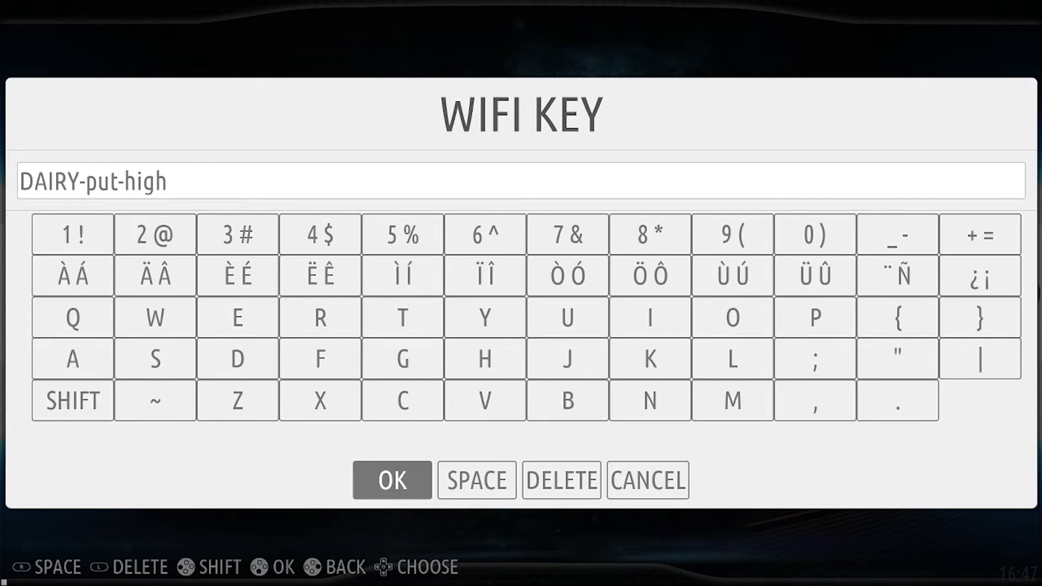
key(Return)
key(Up)
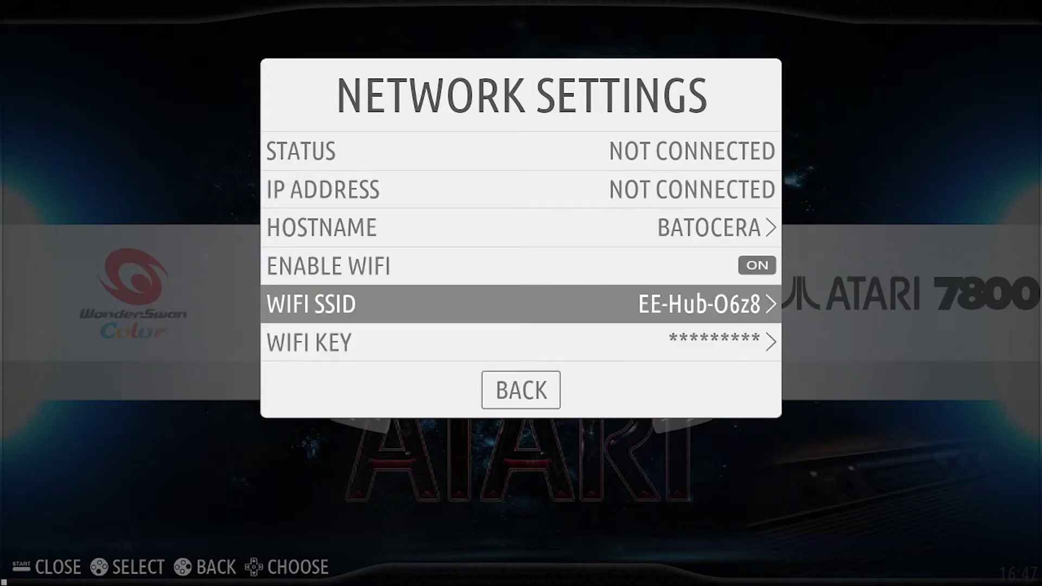
Toggle the Enable WiFi setting off and back on
key(Up)
key(Return)
key(Return)
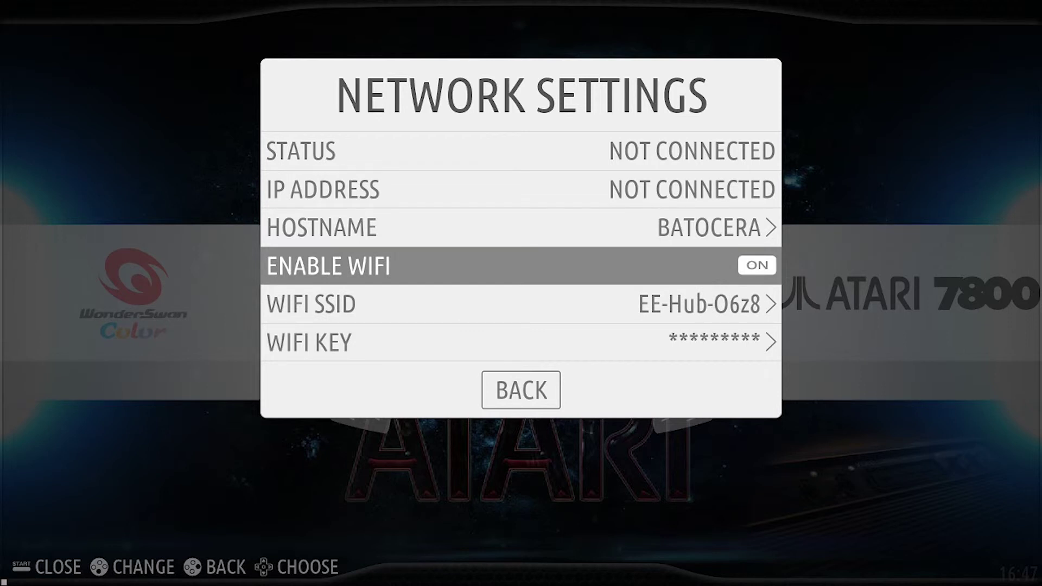
key(Down)
key(Down)
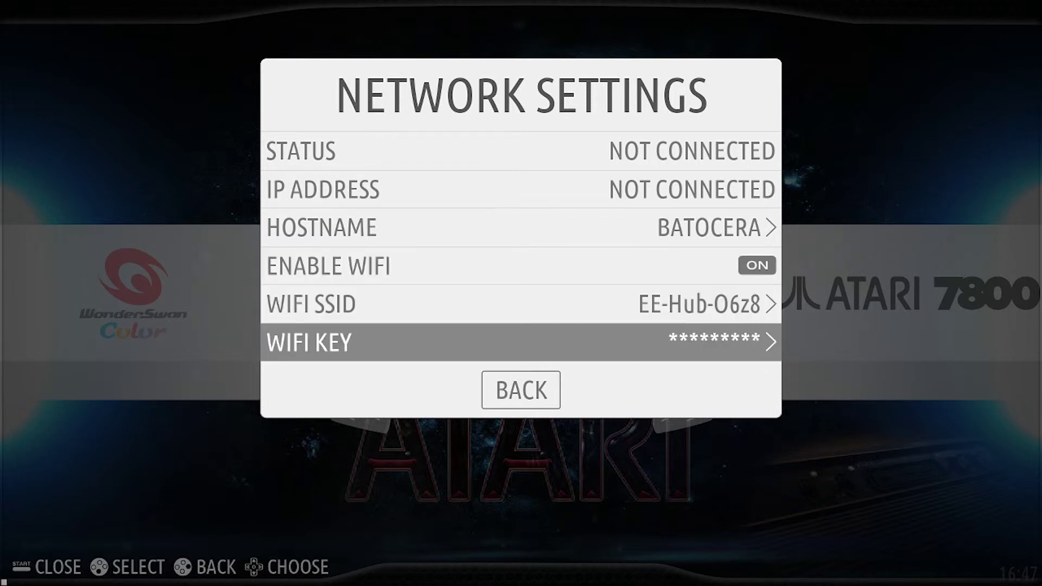
Add a missing character at the start of the stored WiFi key and save it
key(Return)
key(Return)
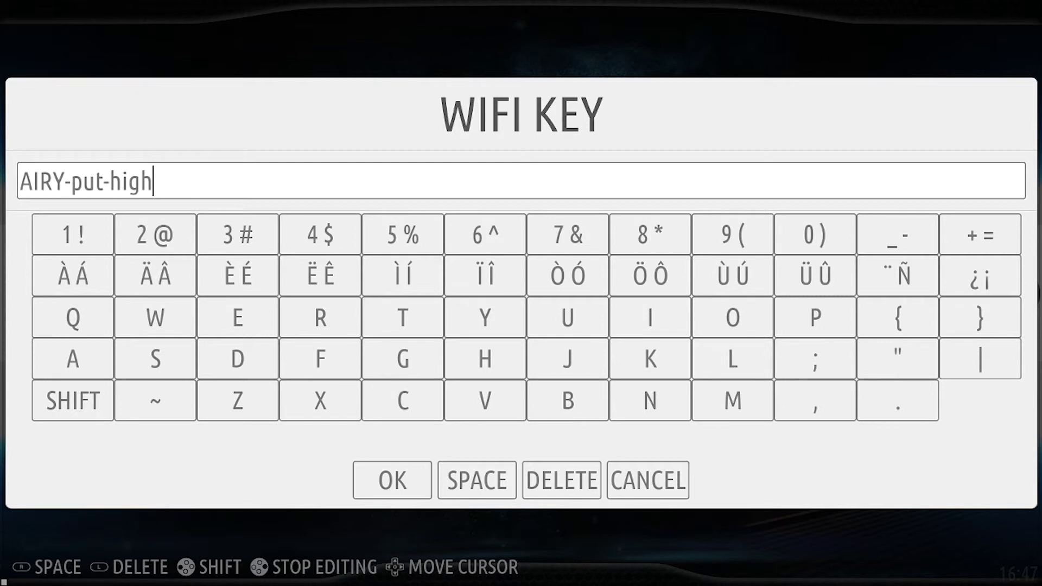
key(Left)
key(Left)
key(Left)
key(Left)
key(Left)
key(Left)
key(Left)
key(Left)
key(Left)
key(Left)
key(Left)
key(Left)
key(Left)
text(D)
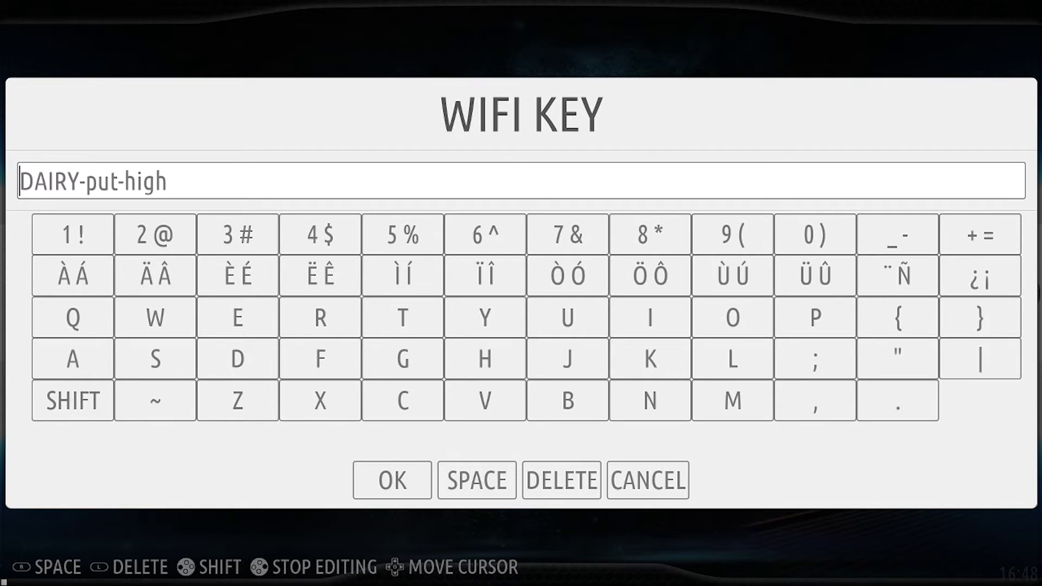
key(Right)
key(Right)
key(Right)
key(Right)
key(Right)
key(Right)
key(Left)
key(Left)
key(Left)
key(Left)
key(Left)
key(Left)
key(Down)
key(Down)
key(Down)
key(Down)
key(Down)
key(Down)
key(Return)
Re-toggle Enable WiFi, leave Network Settings to apply it, and dismiss the WiFi enabled message
key(Up)
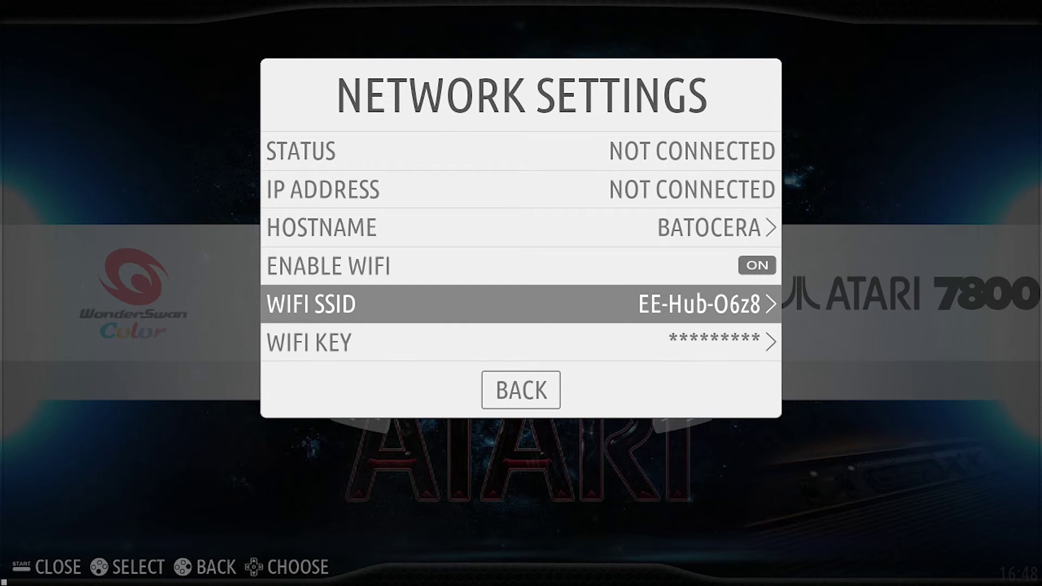
key(Up)
key(Return)
key(Return)
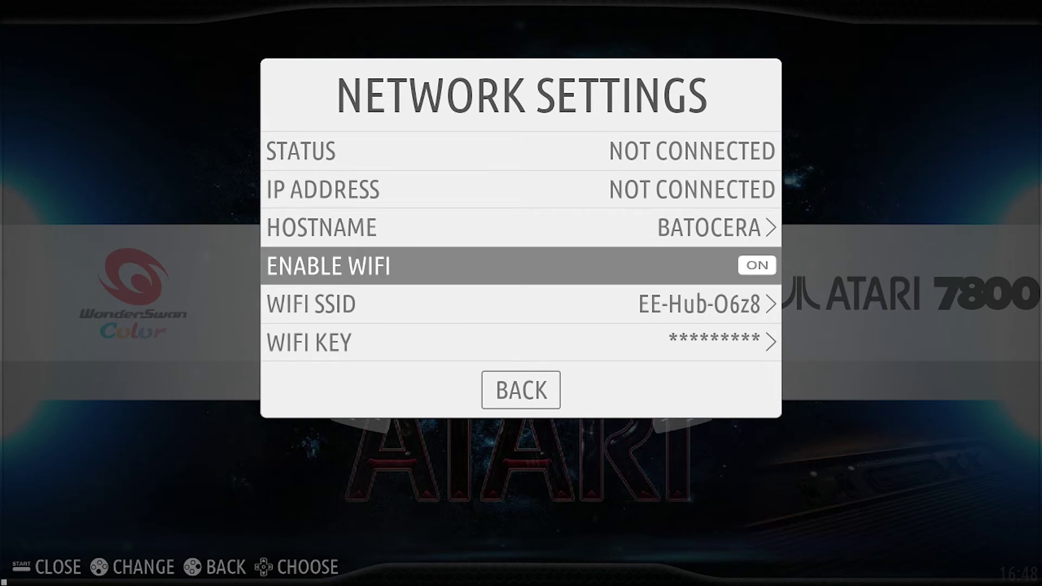
key(Down)
key(Down)
key(Down)
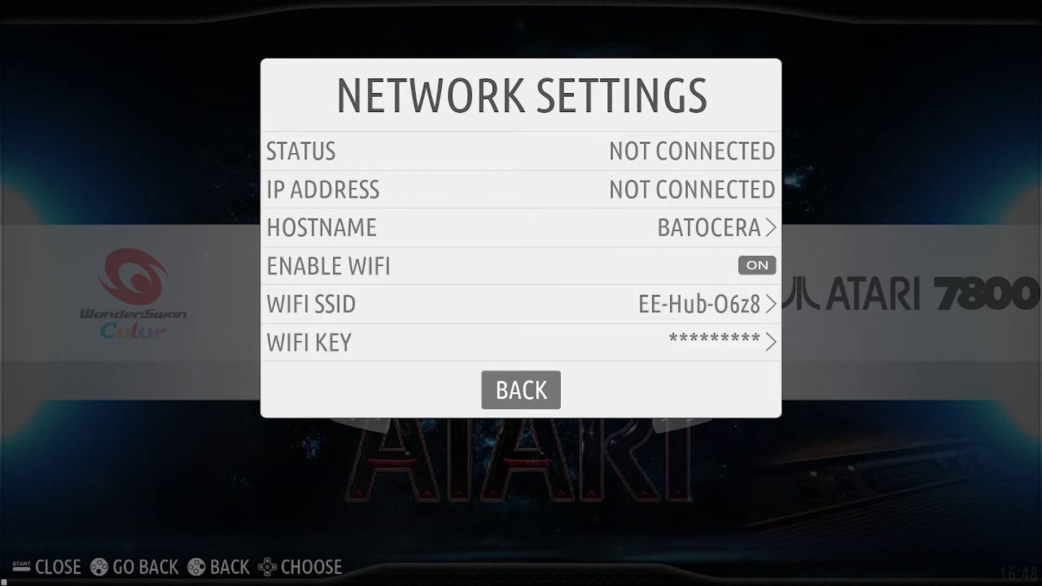
key(Return)
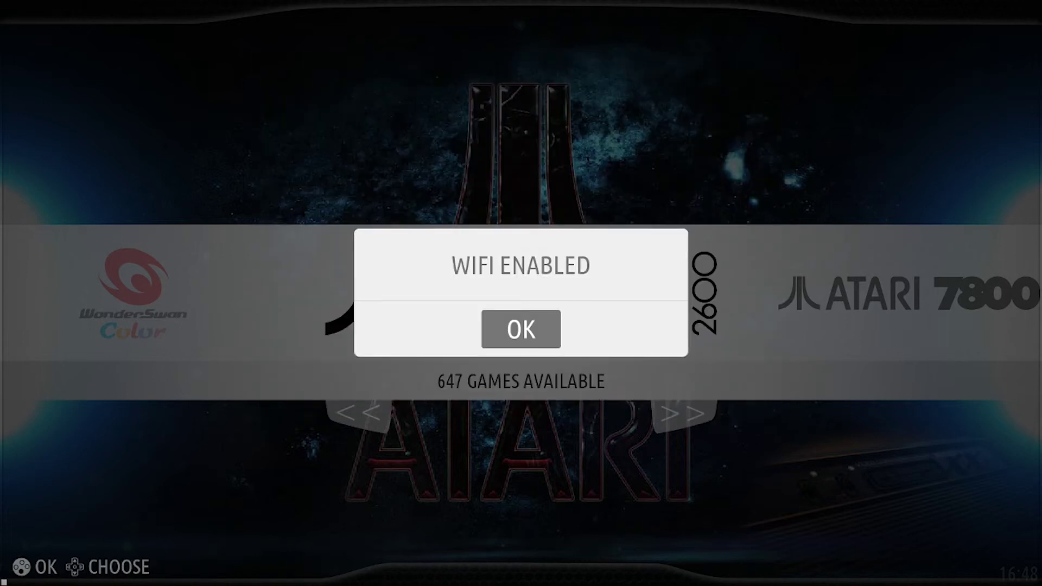
key(Return)
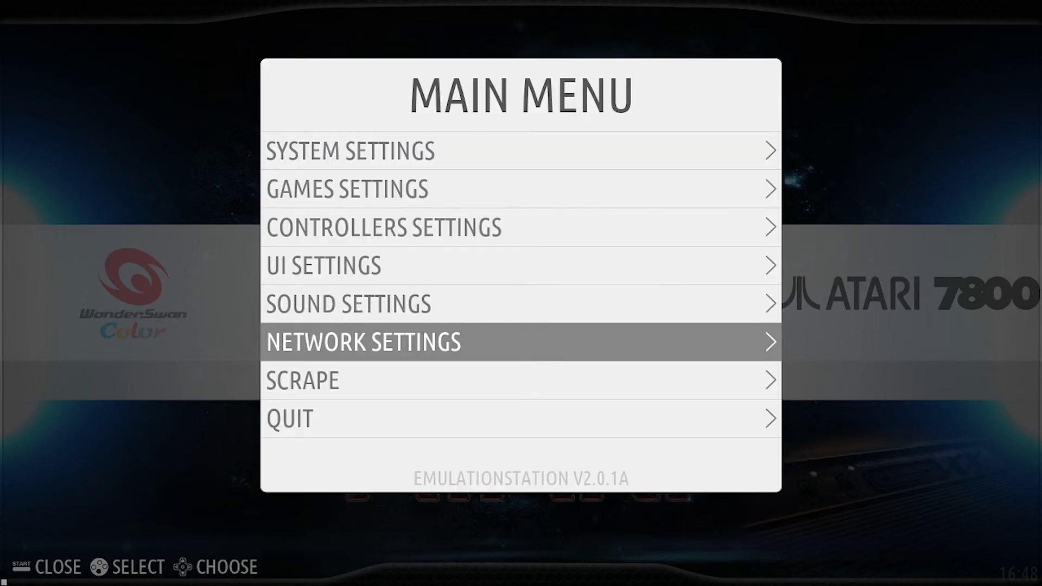
Reopen Network Settings to confirm it shows Connected with an IP, then close the menus
key(Down)
key(Up)
key(Up)
key(Down)
key(Return)
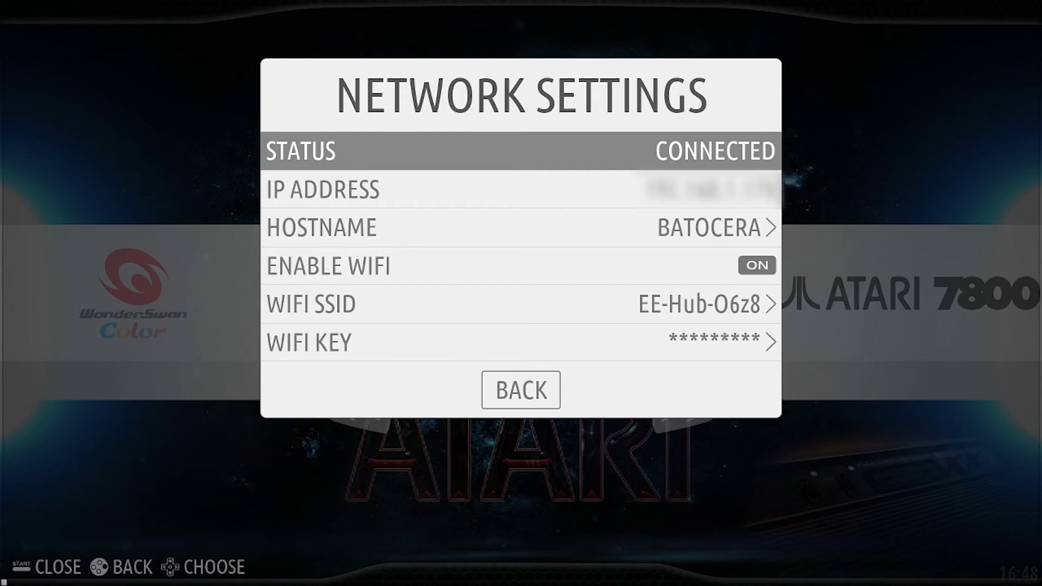
key(Down)
key(Down)
key(Down)
key(Down)
key(Down)
key(Down)
key(Up)
key(Up)
key(Up)
key(Up)
key(Escape)
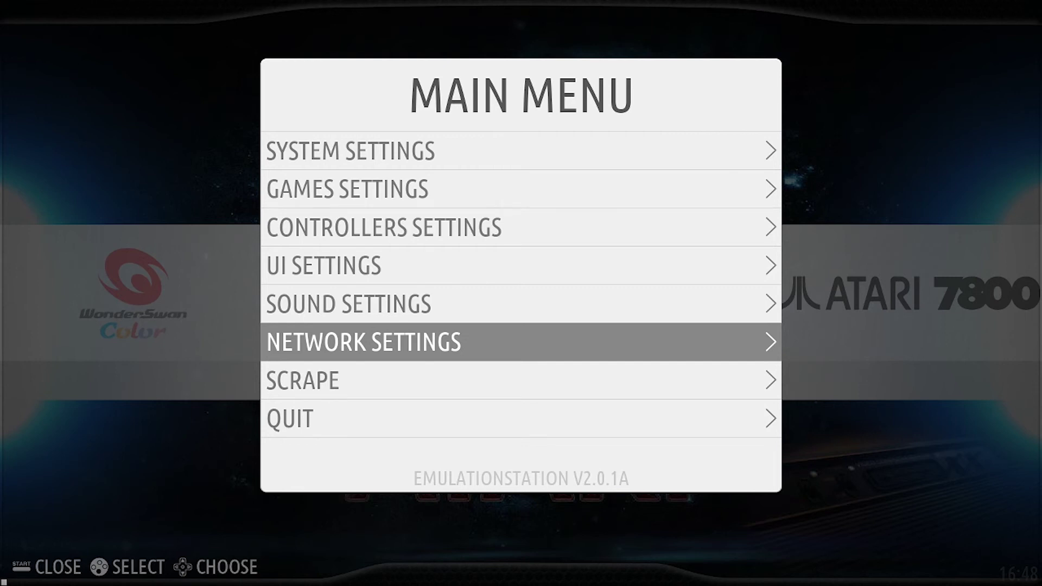
key(Escape)
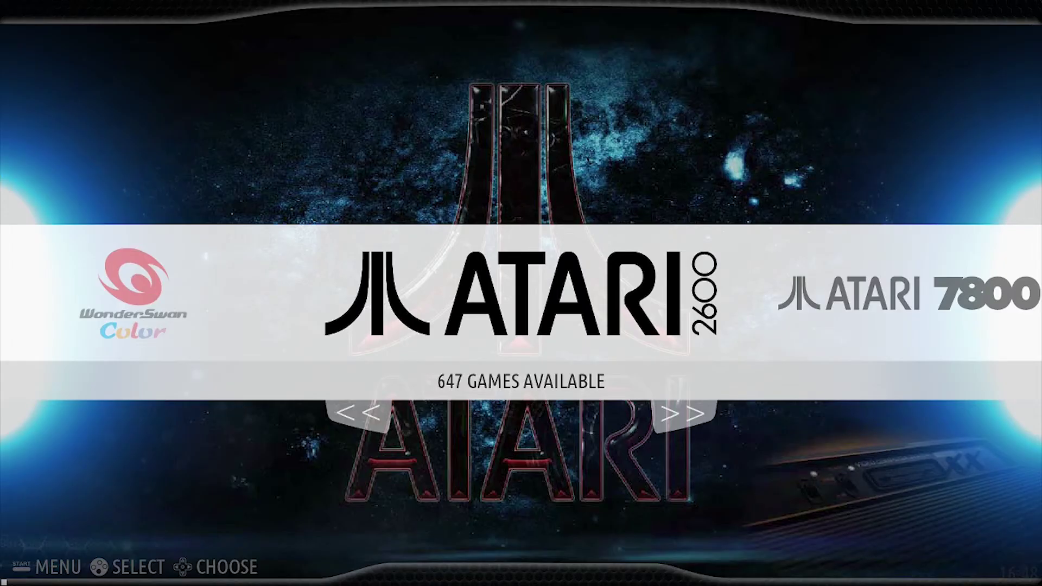
Scroll the system carousel four systems left to NEO·GEO and the Nintendo Entertainment System
key(Left)
key(Left)
key(Left)
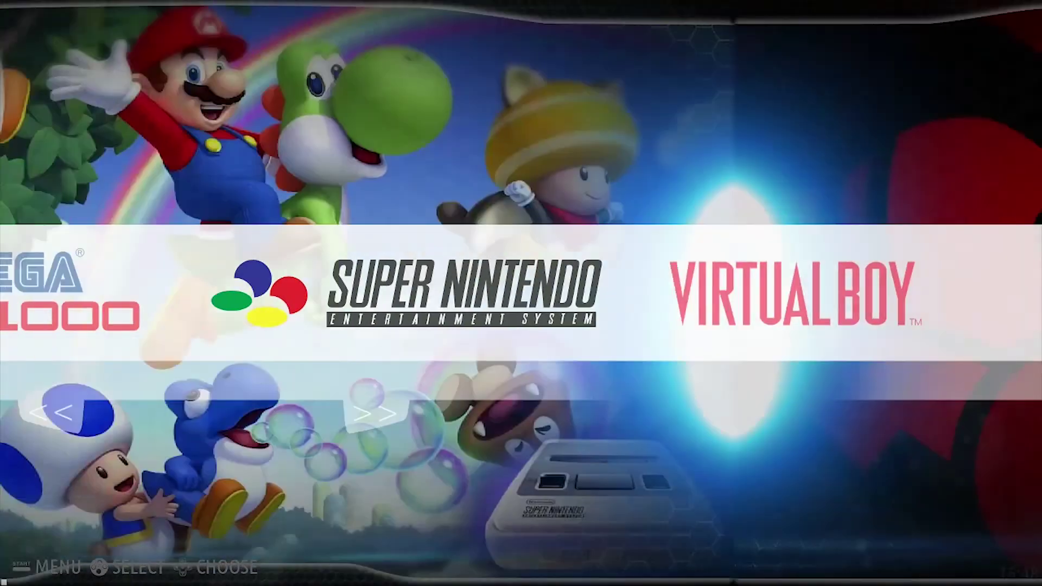
key(Left)
key(Left)
key(Left)
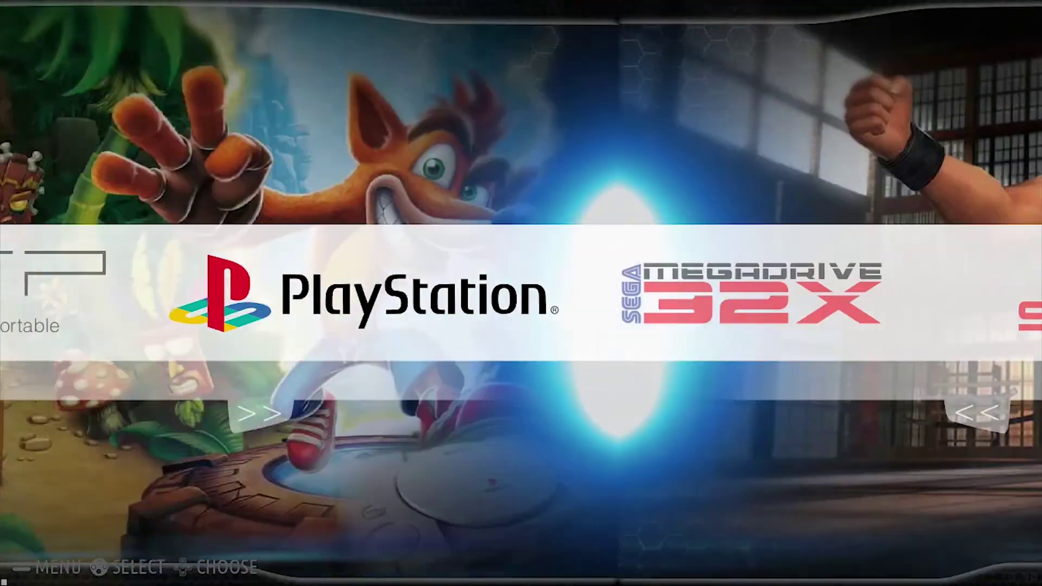
key(Left)
key(Left)
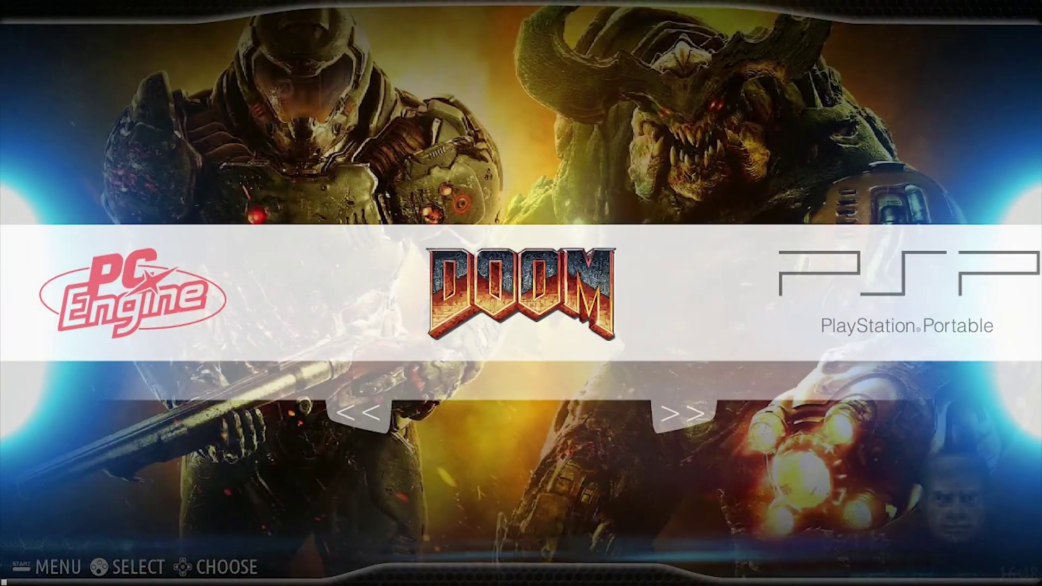
key(Left)
key(Left)
key(Left)
key(Left)
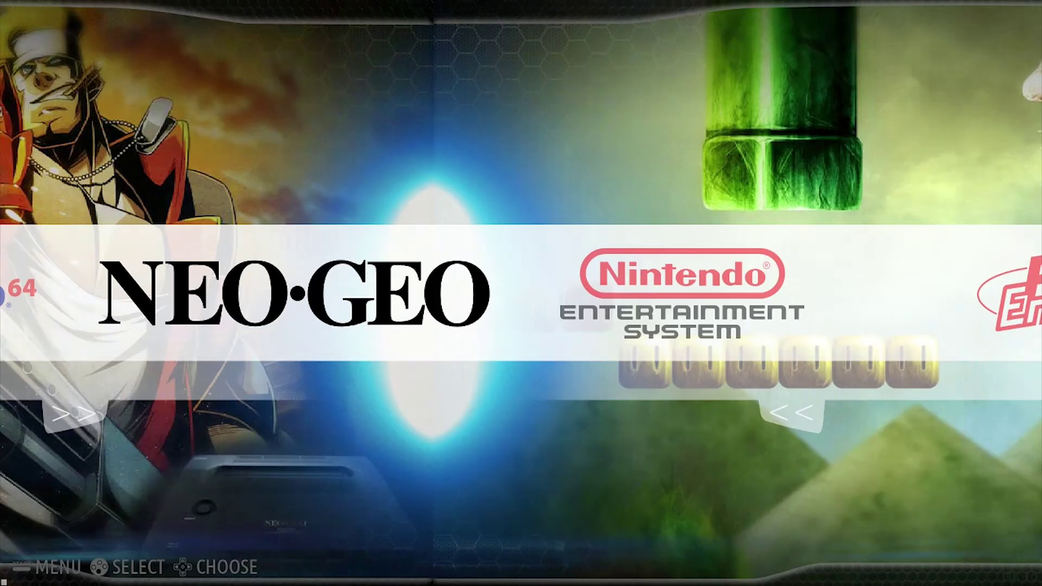